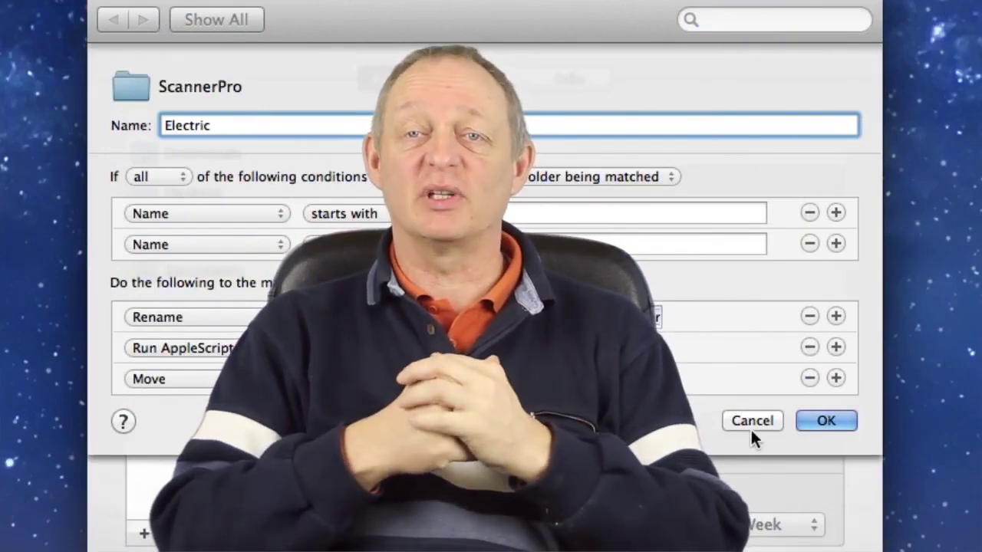
# Open the Electric rule of the ScannerPro folder and inspect the date format of the date created element in its rename pattern.
pyautogui.click(752, 423)
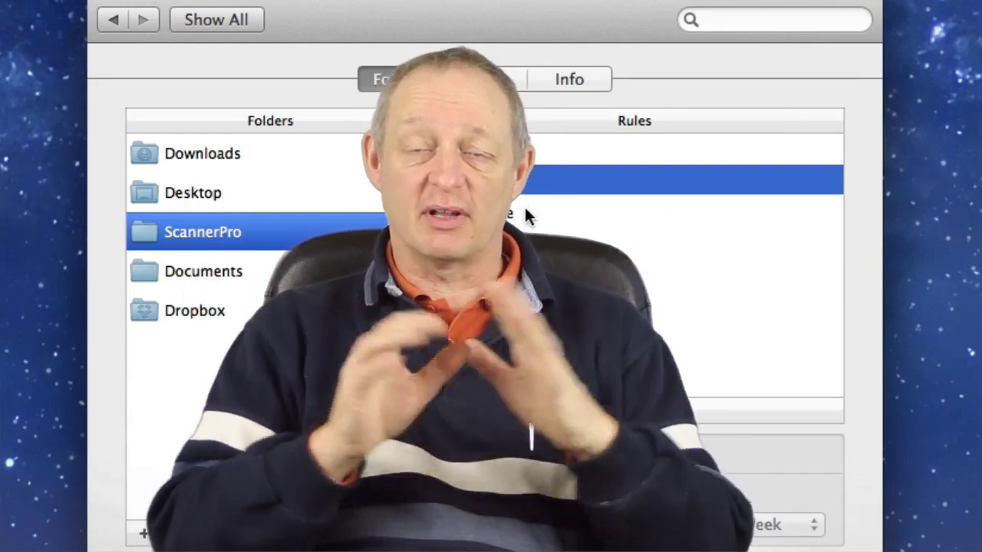
pyautogui.doubleClick(526, 179)
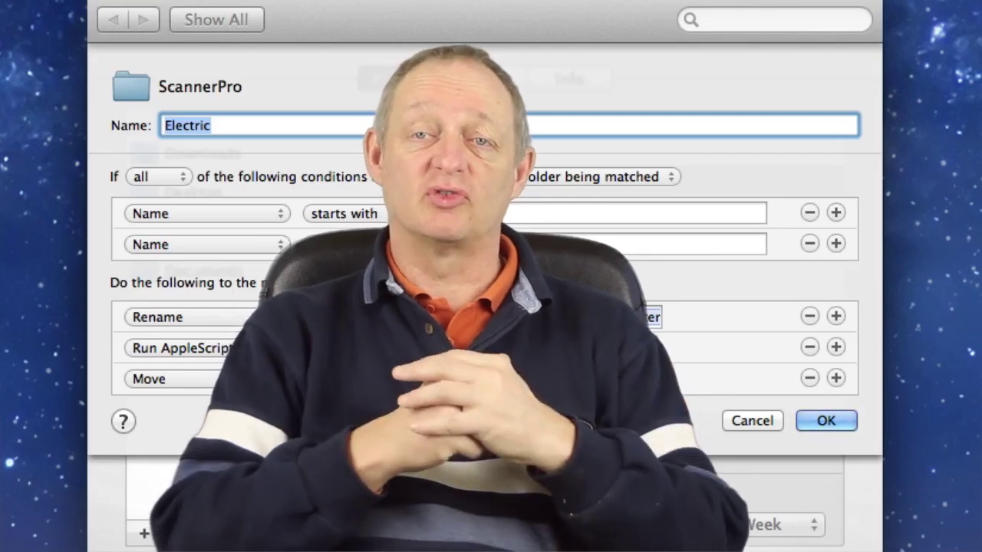
pyautogui.click(652, 317)
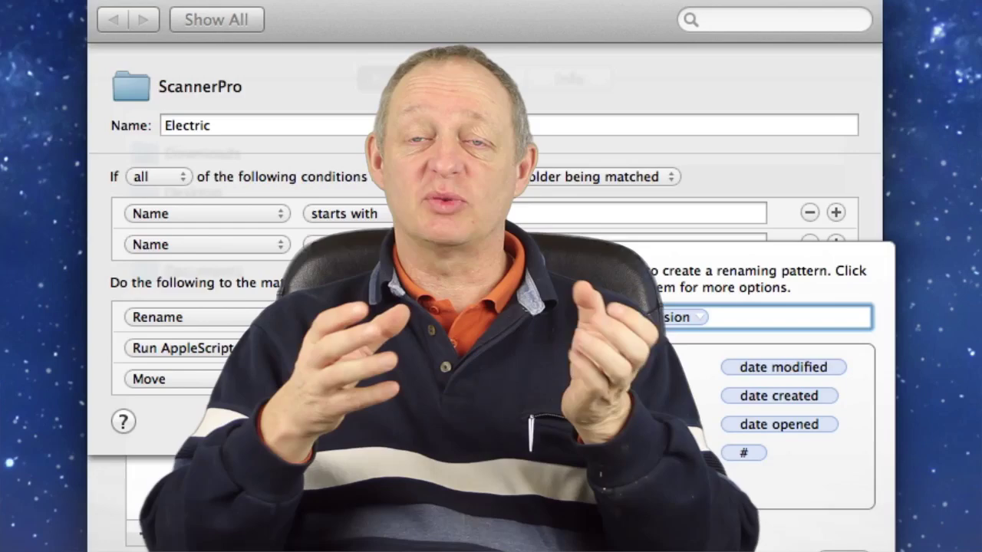
pyautogui.click(679, 317)
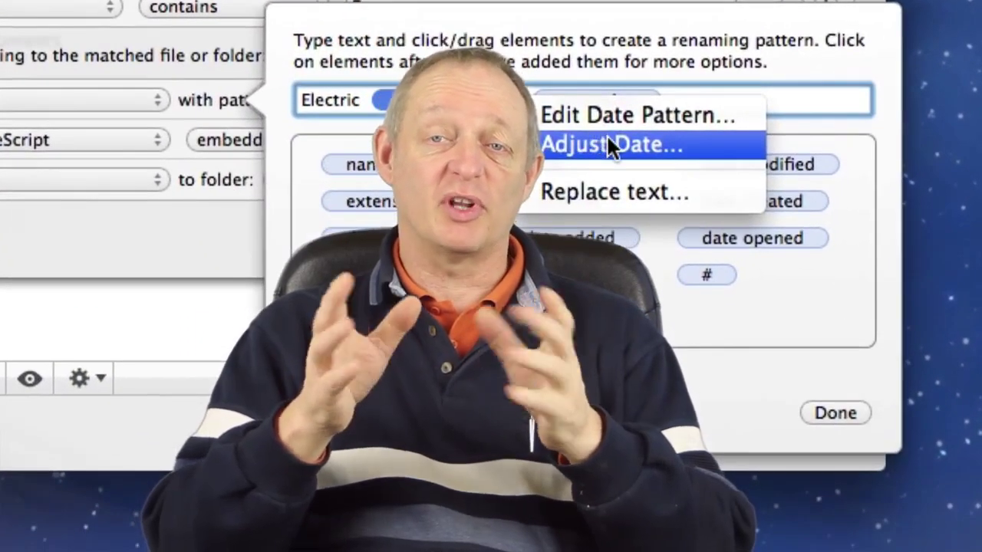
pyautogui.click(602, 149)
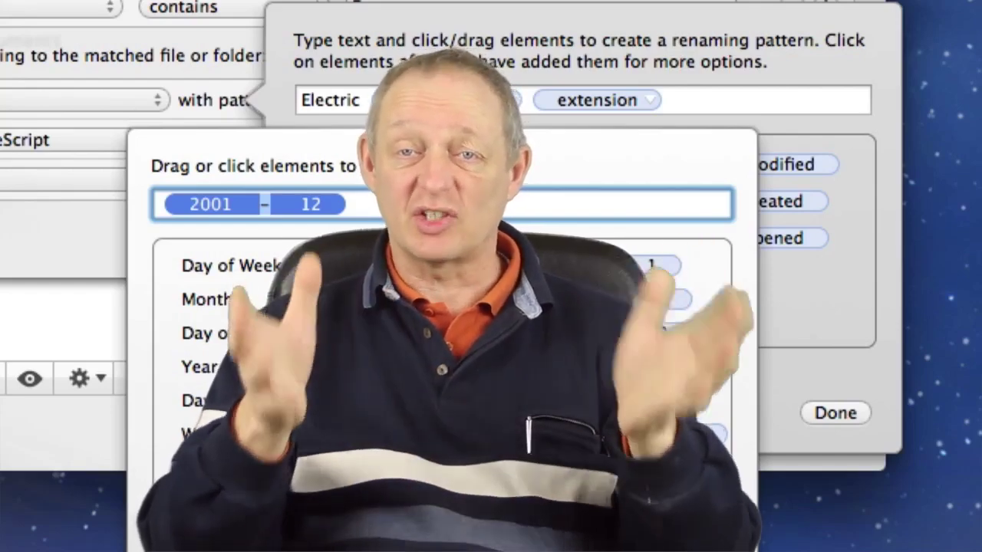
pyautogui.press('Return')
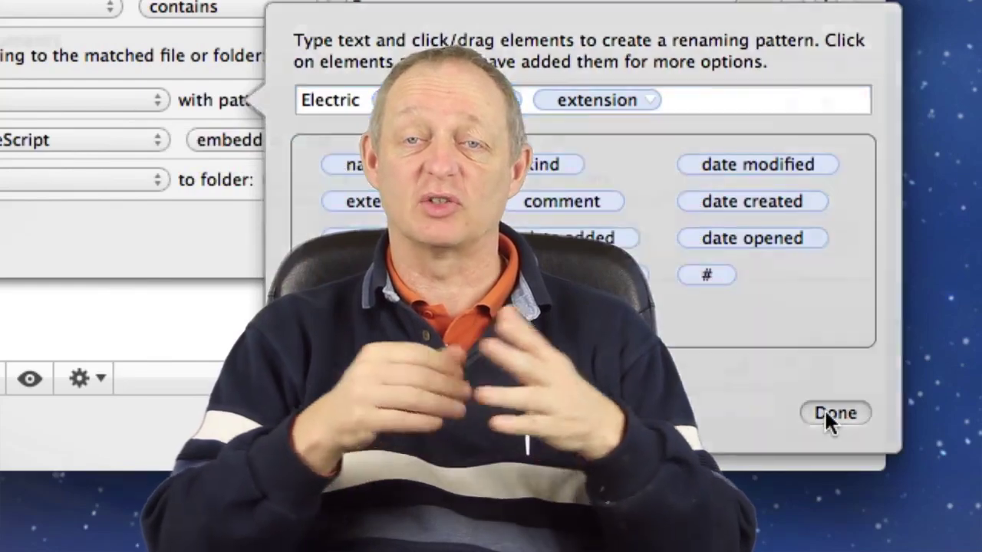
pyautogui.click(826, 412)
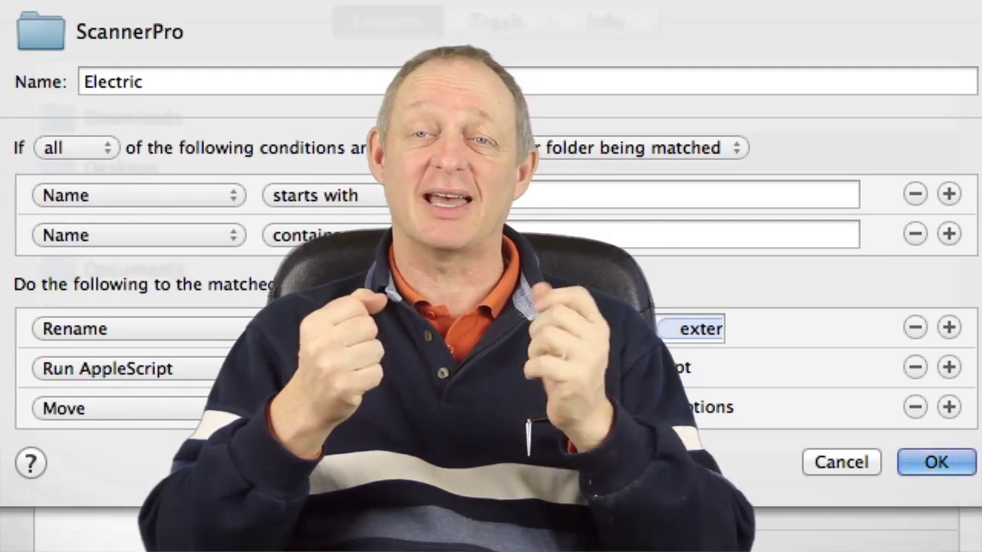
# Inspect the Electric rule's embedded AppleScript in a widened script editor, and close the rule with OK.
pyautogui.click(661, 368)
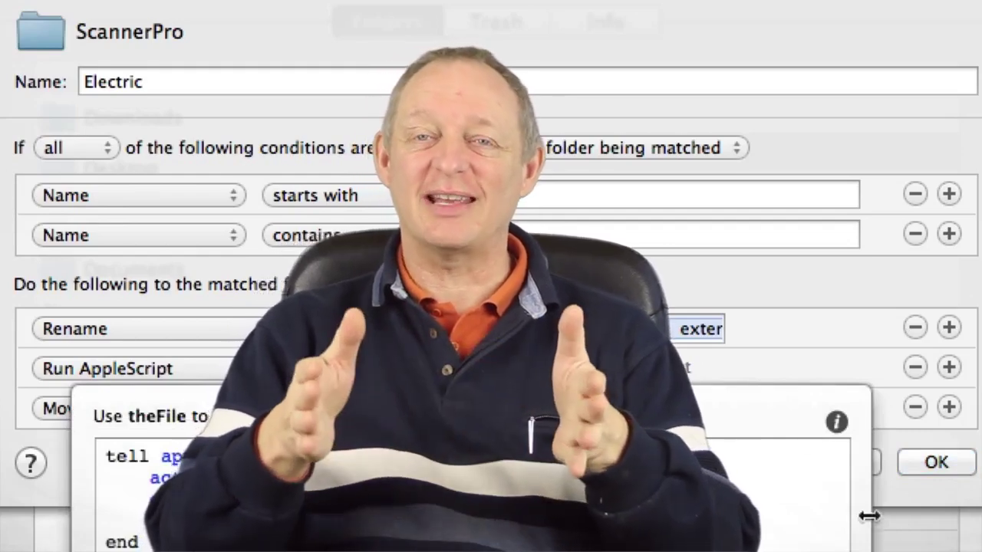
pyautogui.moveTo(865, 519); pyautogui.dragTo(978, 518)
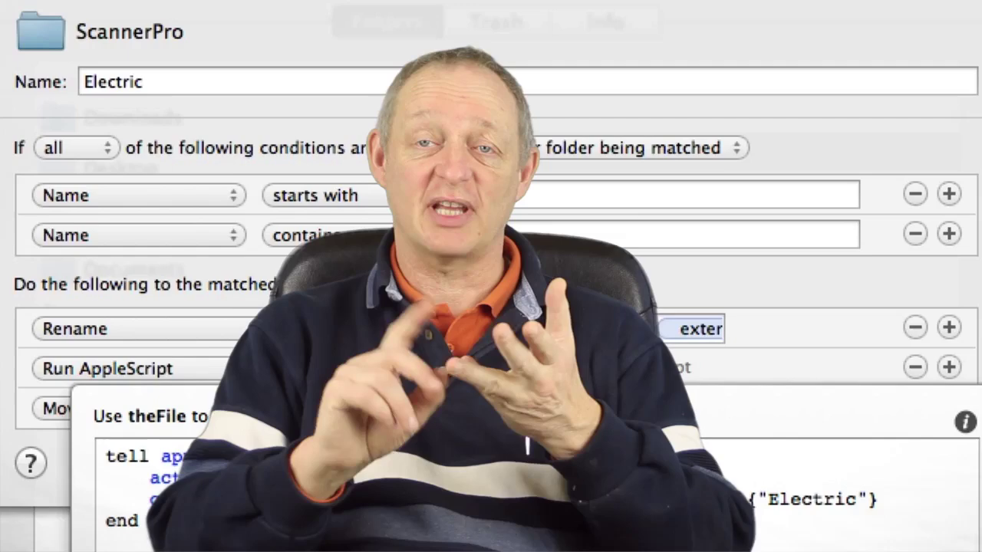
pyautogui.press('Escape')
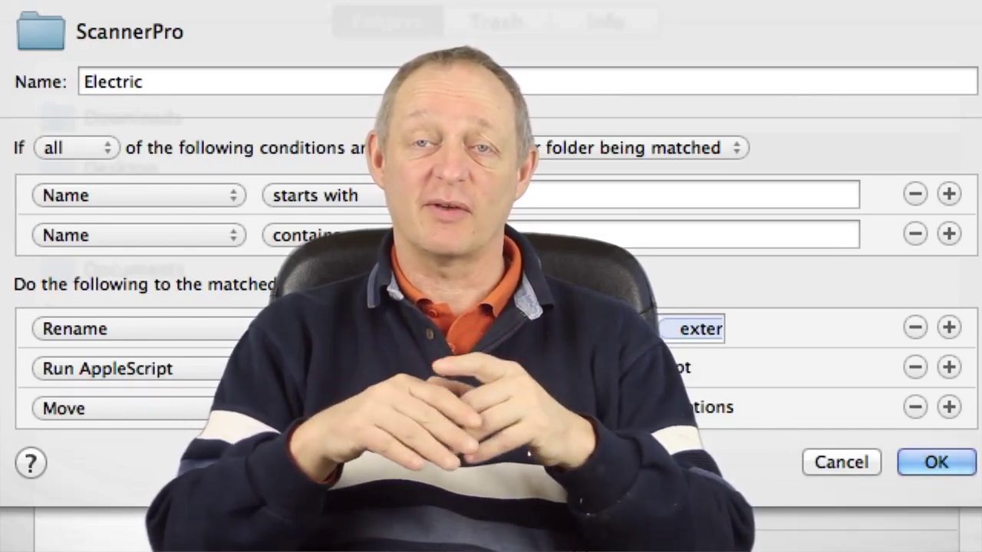
pyautogui.click(932, 468)
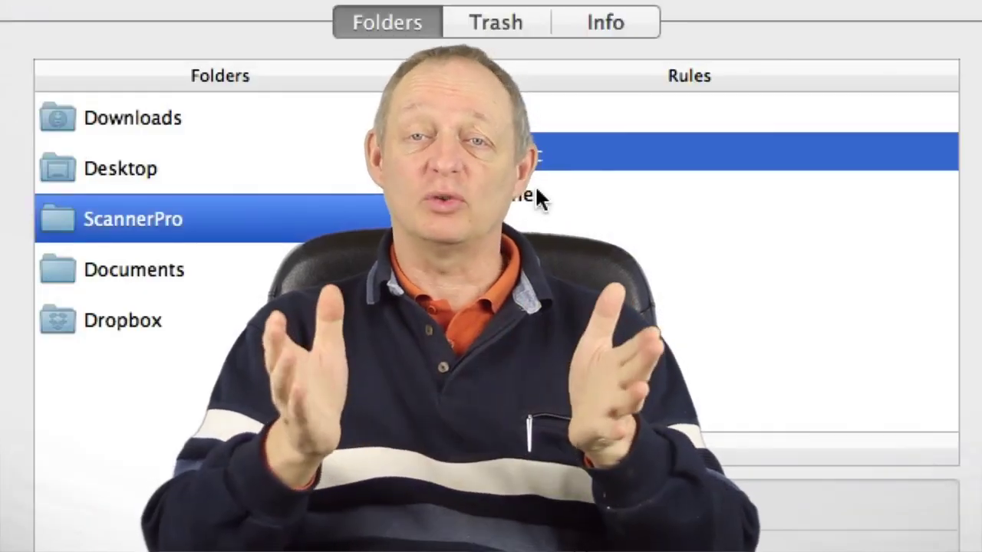
# Open the phone rule of the ScannerPro folder for review.
pyautogui.click(535, 189)
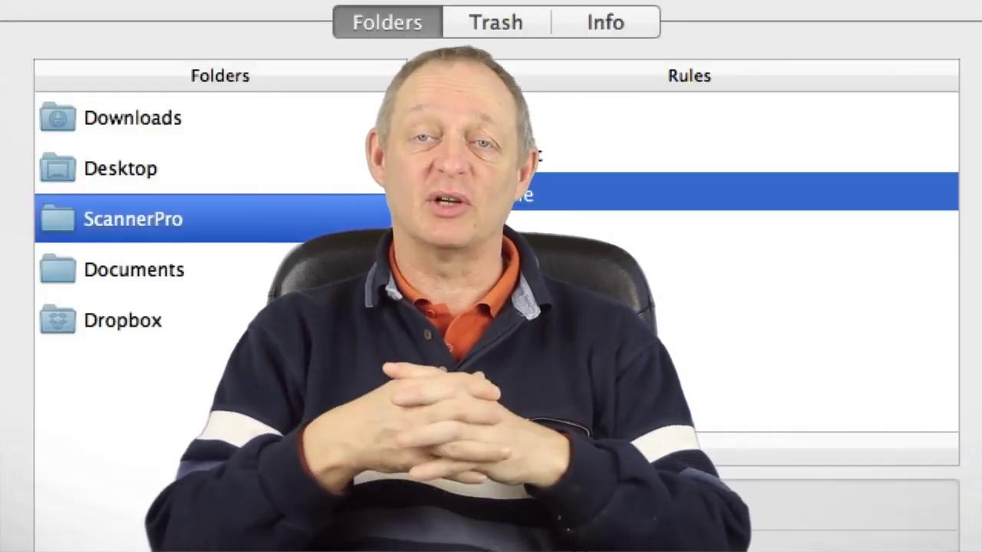
pyautogui.doubleClick(536, 195)
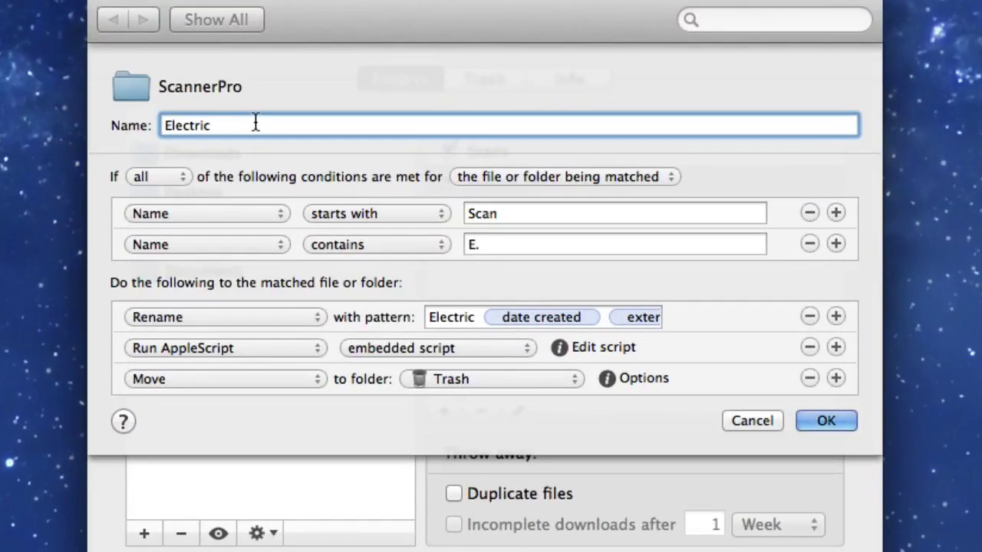
# Reopen the Electric rule and review its rename pattern, including the date pattern used for the date created element.
pyautogui.click(752, 422)
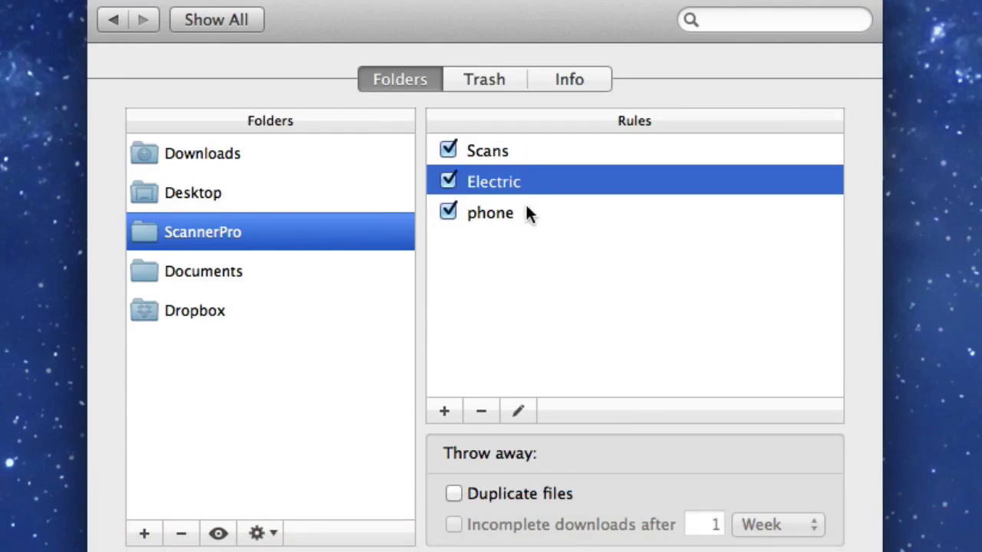
pyautogui.click(522, 411)
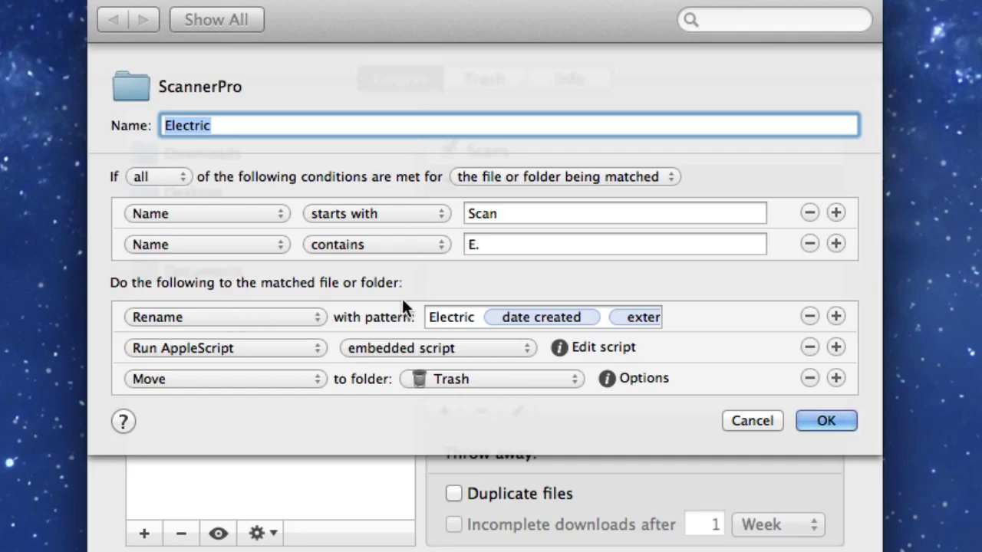
pyautogui.click(478, 317)
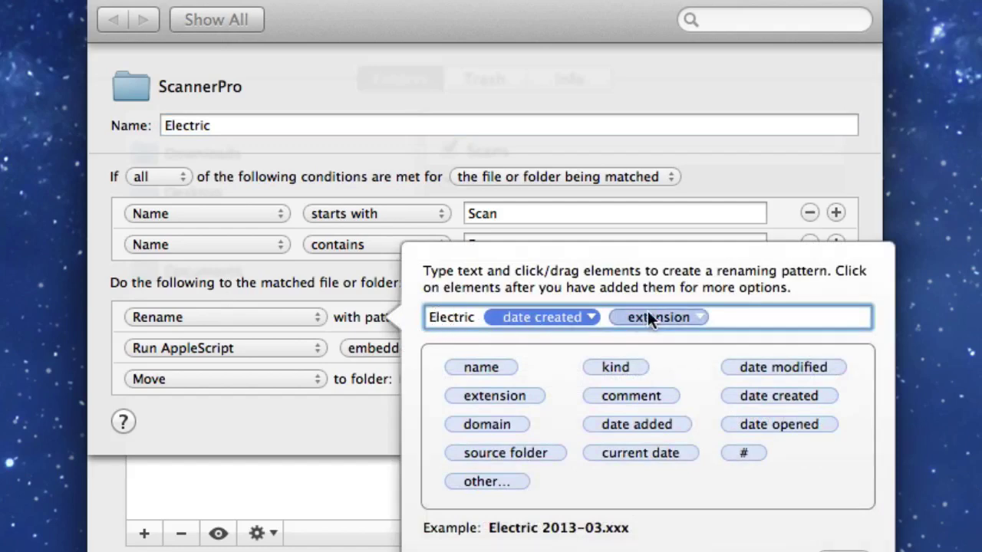
pyautogui.click(587, 317)
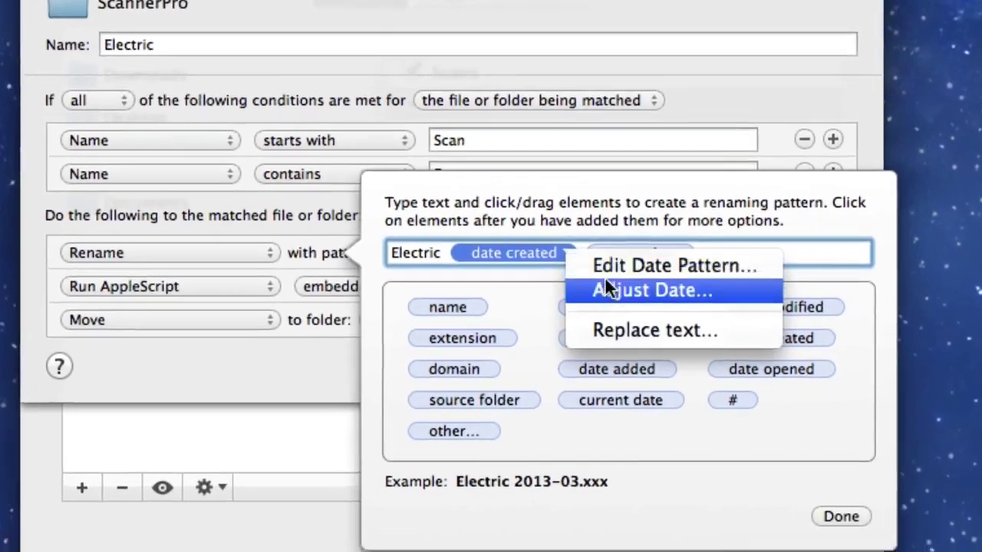
pyautogui.click(659, 266)
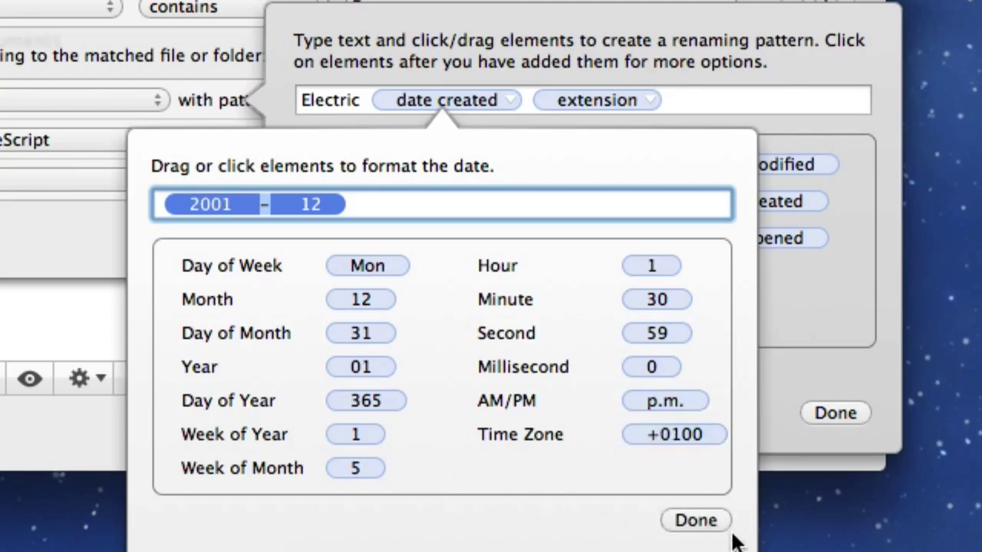
pyautogui.click(696, 521)
pyautogui.click(825, 412)
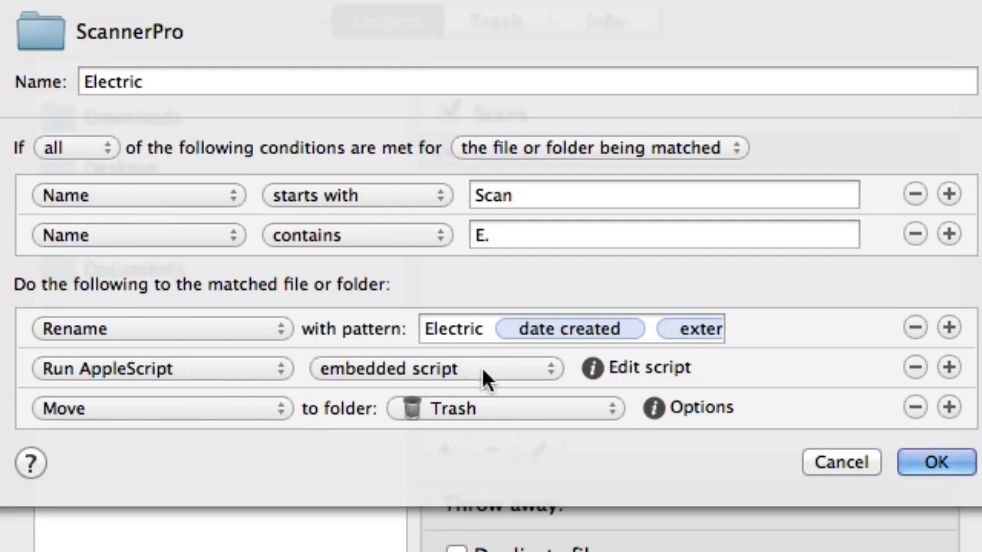
# Review the Evernote script embedded in the Electric rule with its editor widened, and accept the rule.
pyautogui.click(588, 363)
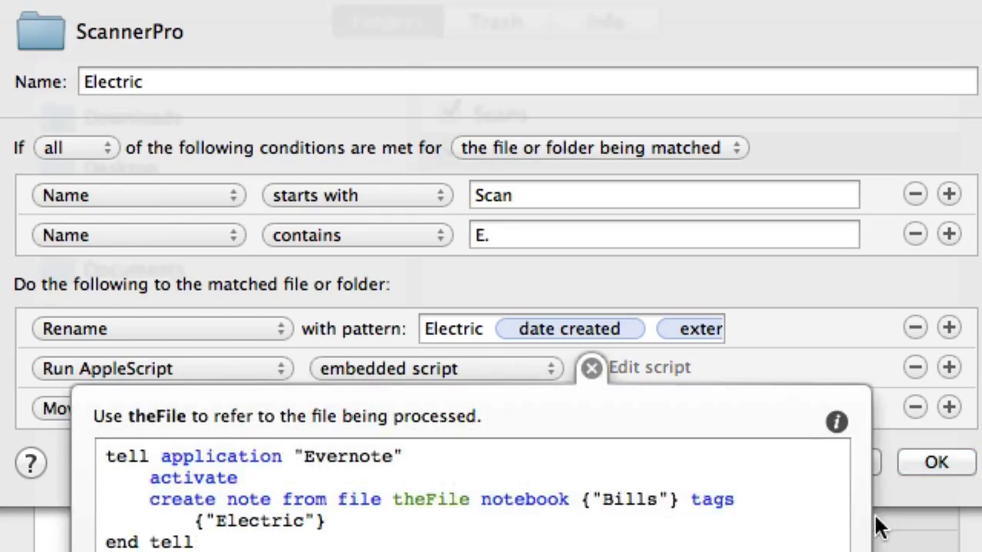
pyautogui.moveTo(865, 519); pyautogui.dragTo(978, 519)
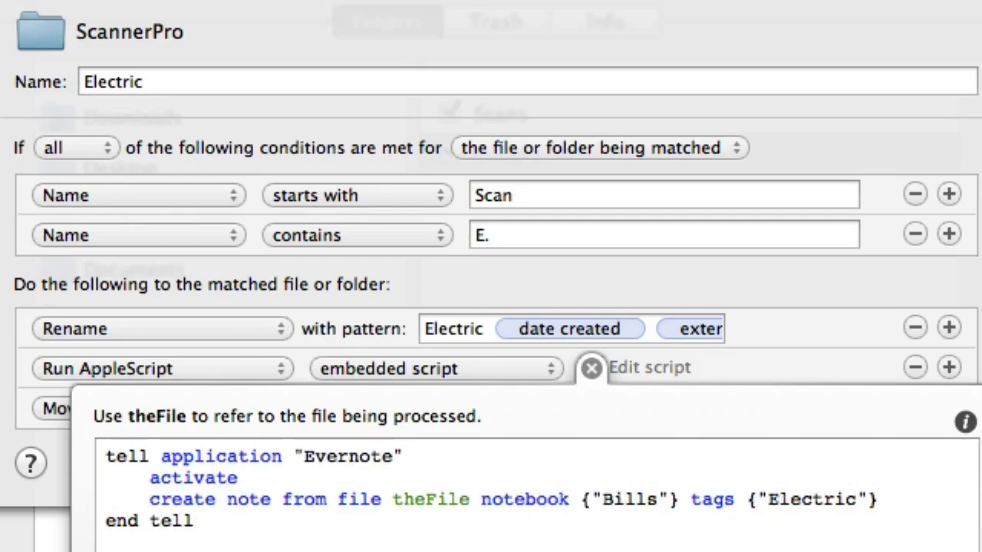
pyautogui.click(635, 365)
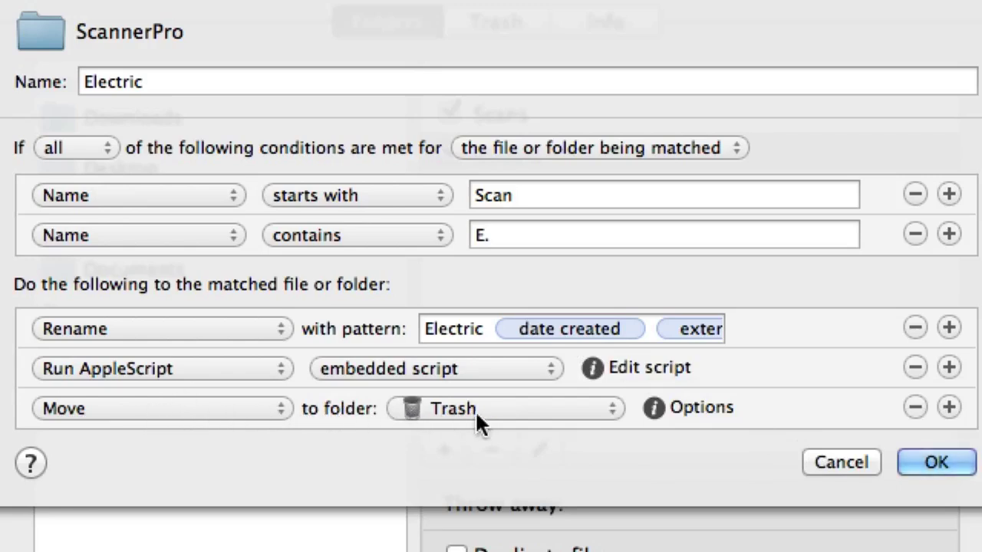
pyautogui.click(924, 464)
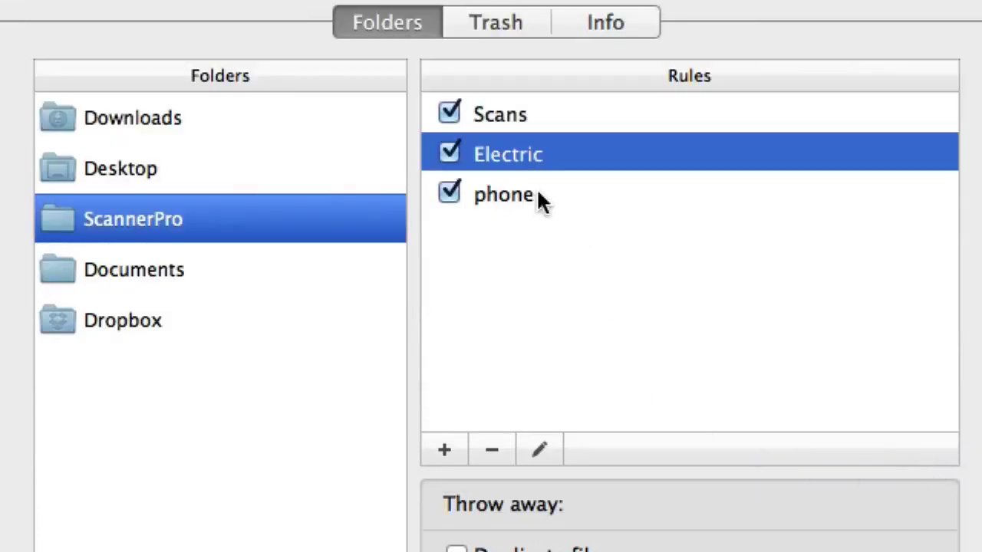
# Open the phone rule, examine its conditions and embedded AppleScript, and accept the rule.
pyautogui.click(537, 197)
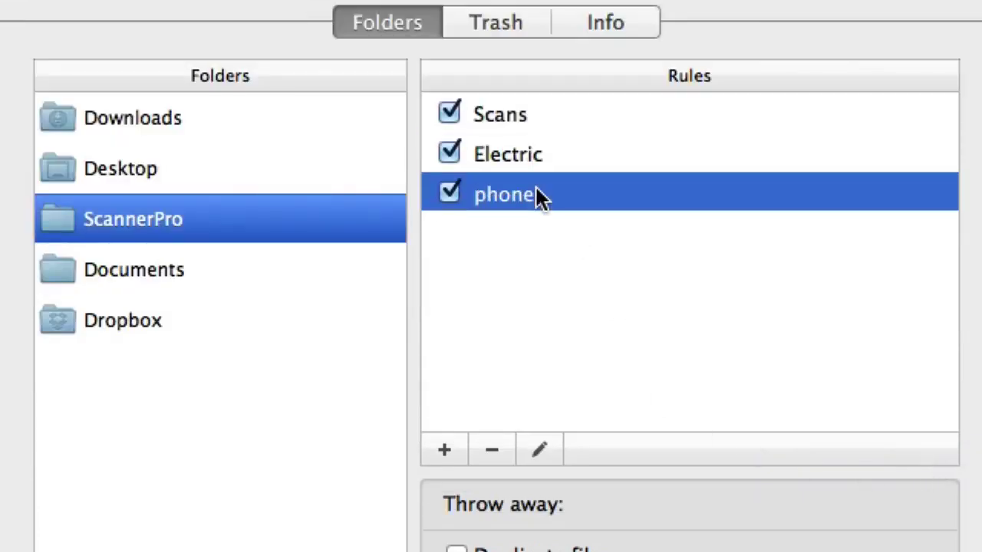
pyautogui.click(540, 449)
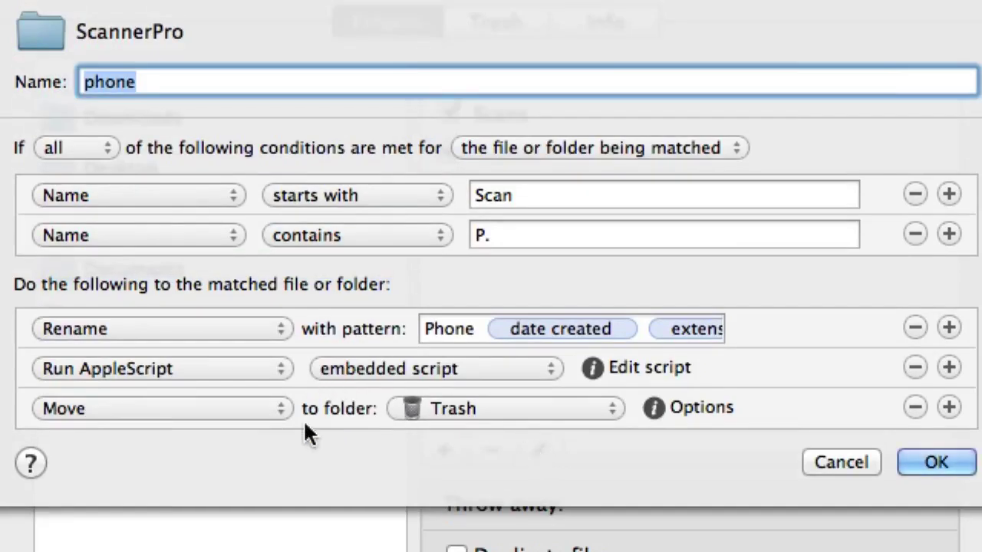
pyautogui.click(621, 372)
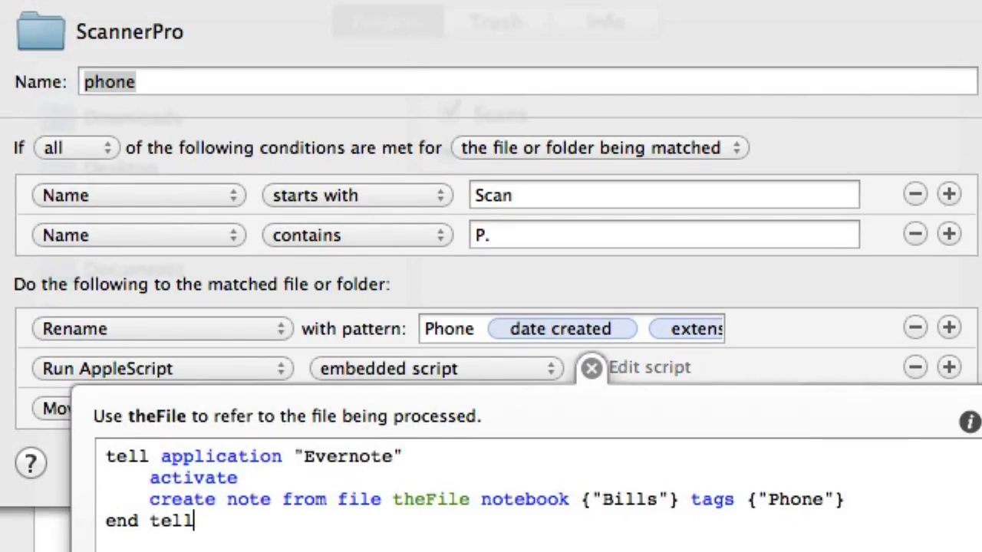
pyautogui.click(659, 368)
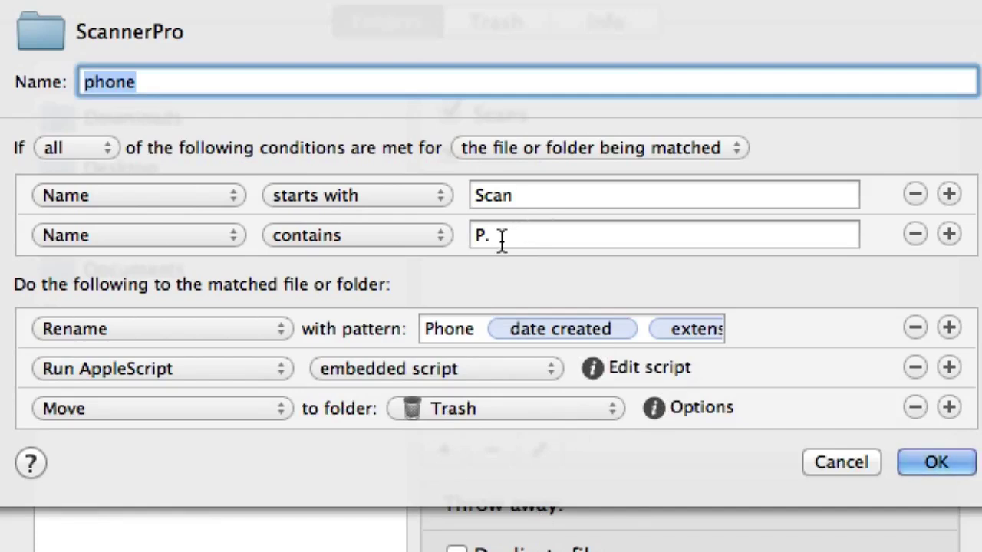
pyautogui.click(940, 468)
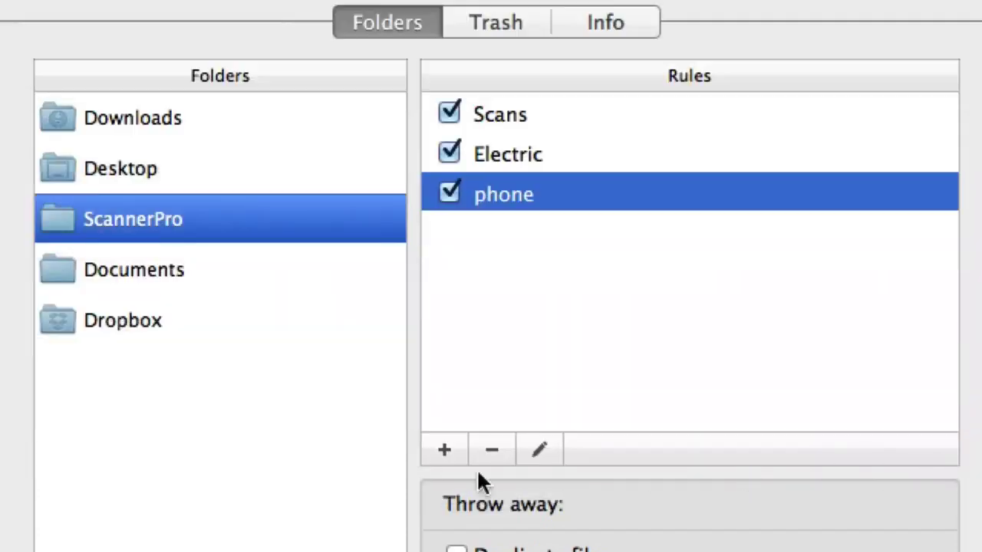
# Open the Scans rule and examine its name conditions and the full rename pattern.
pyautogui.click(525, 121)
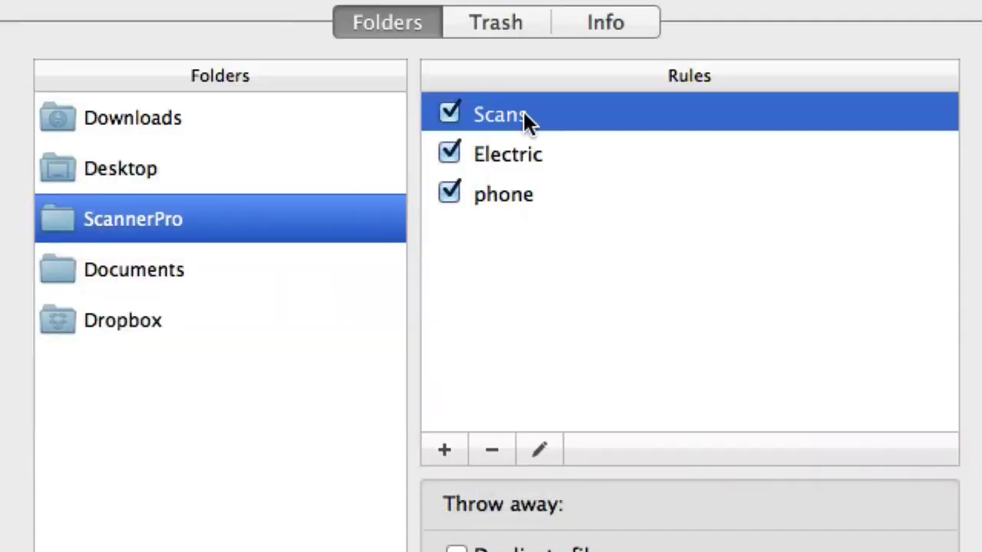
pyautogui.click(539, 451)
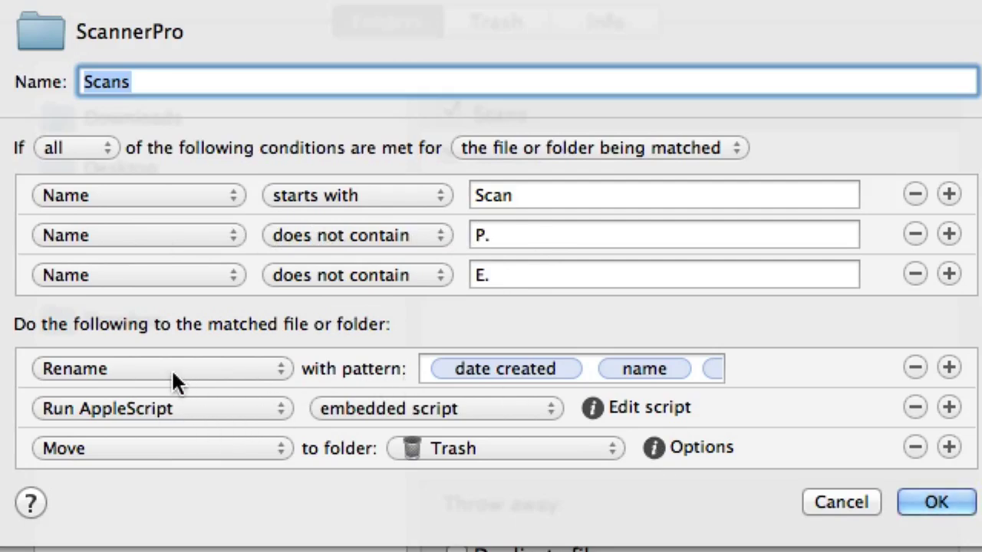
pyautogui.click(590, 369)
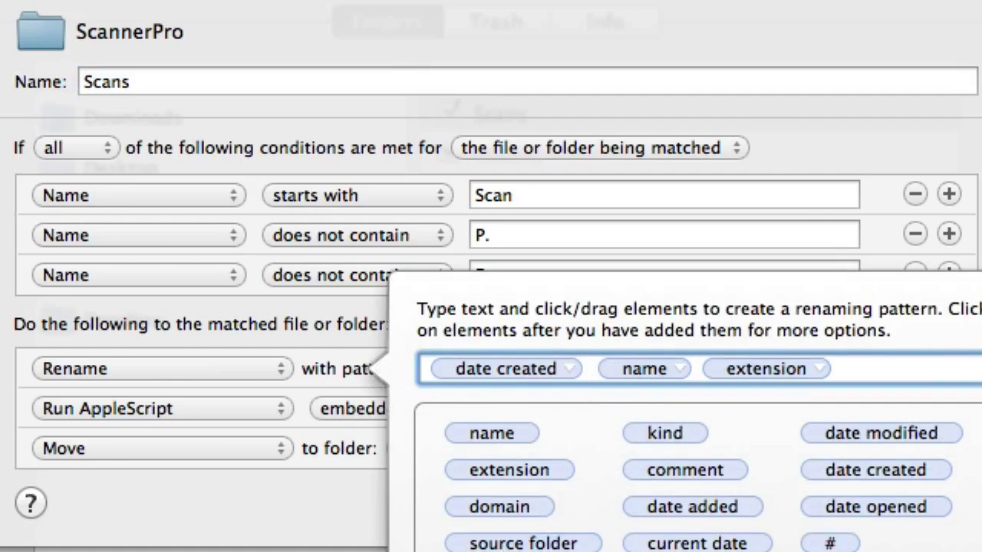
pyautogui.click(173, 404)
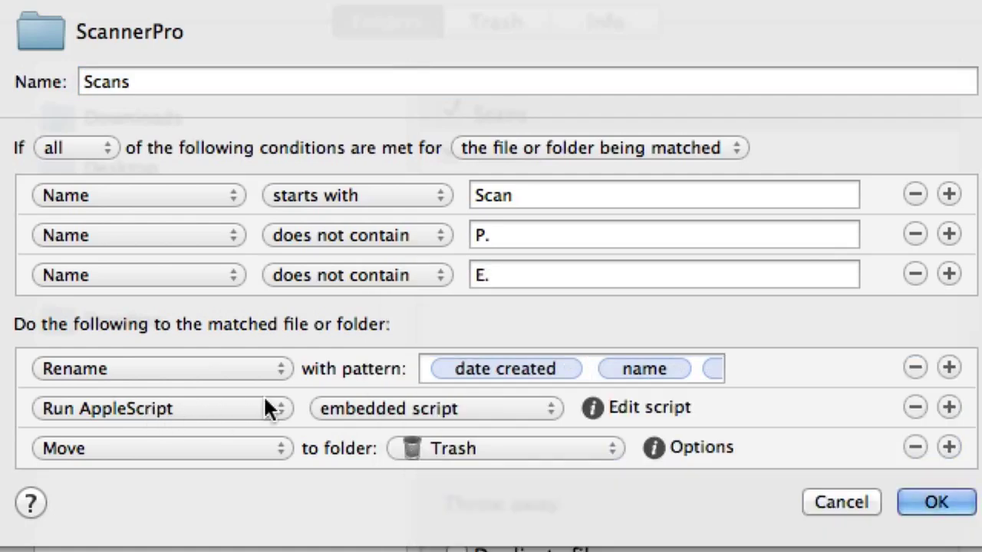
# Examine the Scans rule's embedded AppleScript for the Evernote notebook and tag, and accept the rule.
pyautogui.click(626, 410)
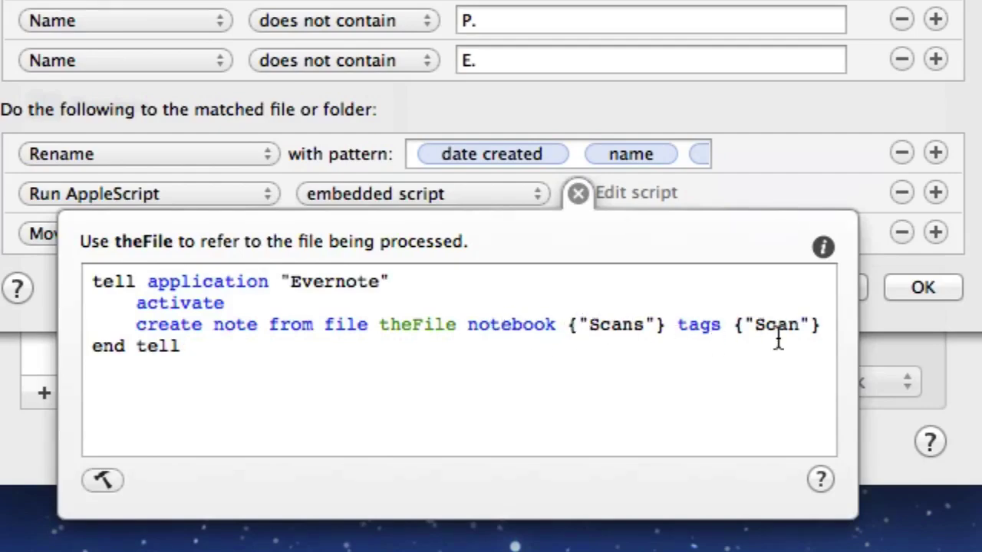
pyautogui.click(740, 194)
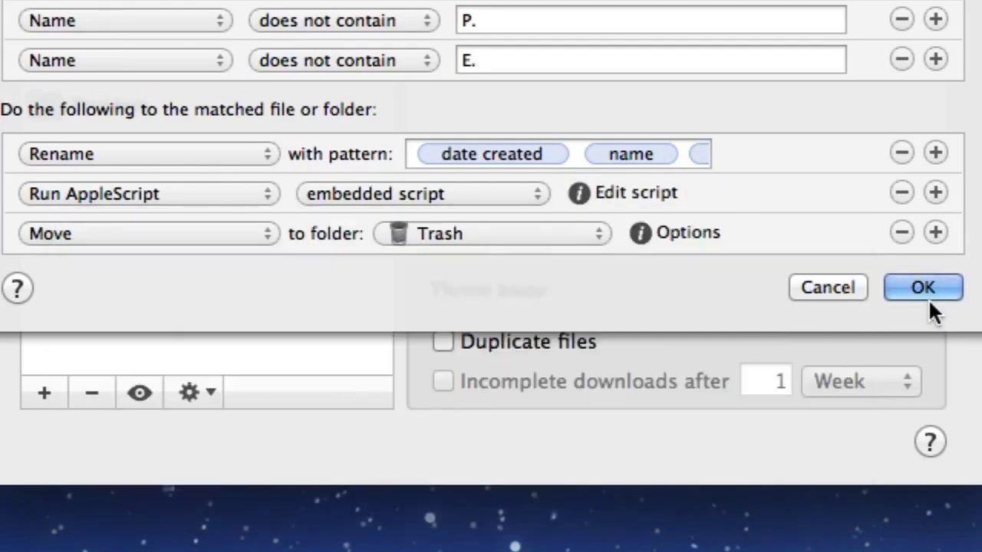
pyautogui.click(928, 299)
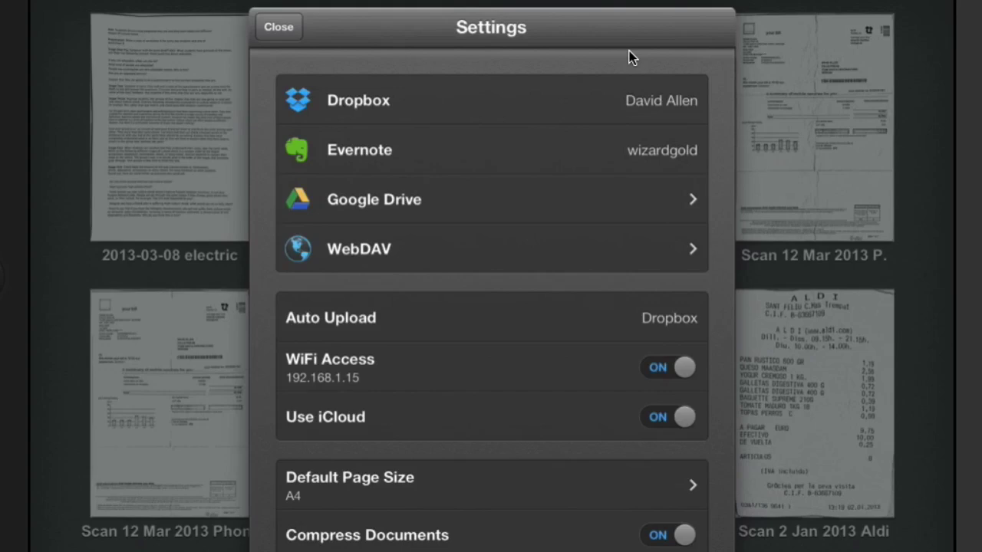
# Review the Scanner Pro settings for upload services, page size, compression, grayscale and password protection.
pyautogui.scroll(-5, 629, 58)
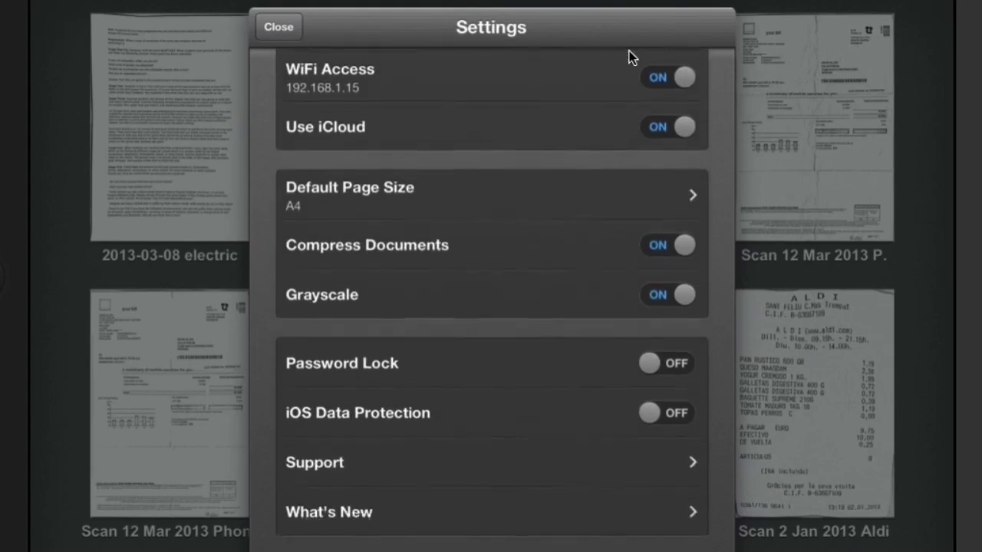
pyautogui.scroll(5, 629, 50)
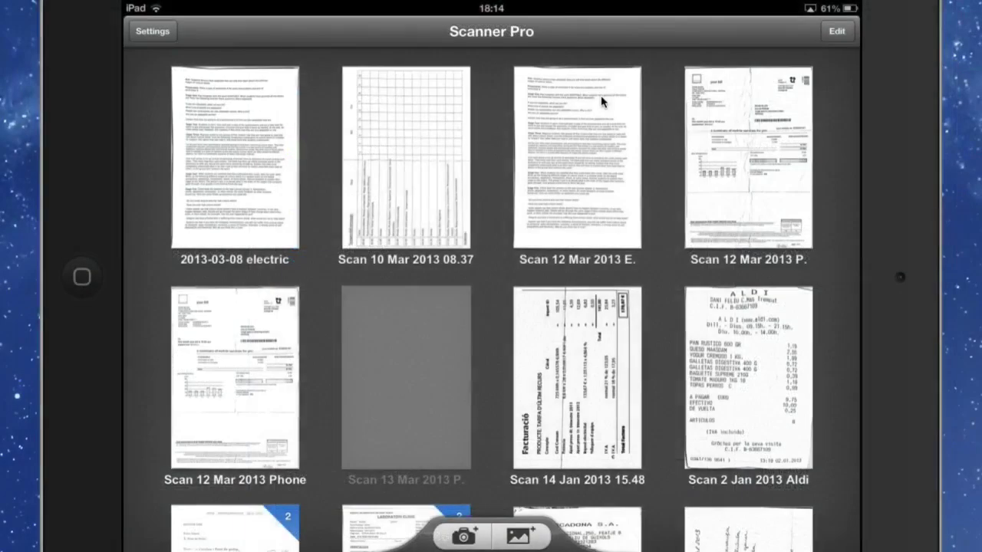
pyautogui.click(601, 95)
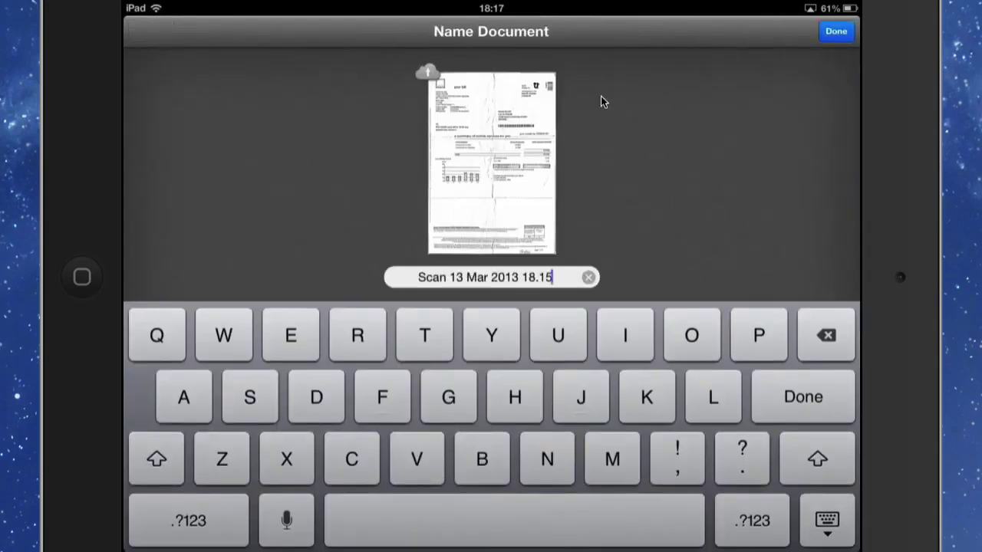
# Name the newly scanned bill "Scan P." in place of its default date-based name and finish naming.
pyautogui.press('BackSpace')
pyautogui.press('BackSpace')
pyautogui.press('BackSpace')
pyautogui.press('BackSpace')
pyautogui.press('BackSpace')
pyautogui.press('BackSpace')
pyautogui.press('BackSpace')
pyautogui.press('BackSpace')
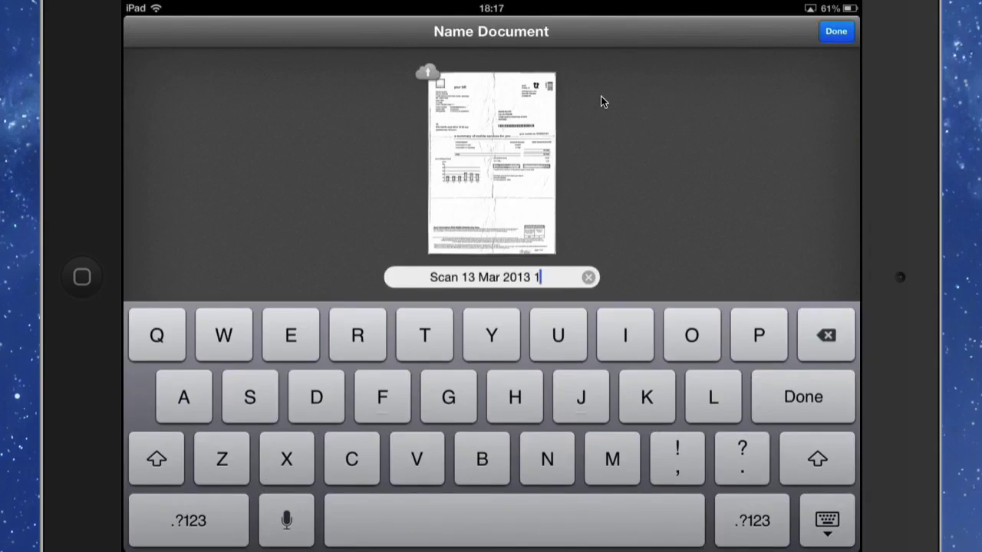
pyautogui.press('BackSpace')
pyautogui.press('BackSpace')
pyautogui.press('BackSpace')
pyautogui.press('BackSpace')
pyautogui.press('BackSpace')
pyautogui.press('BackSpace')
pyautogui.press('BackSpace')
pyautogui.press('BackSpace')
pyautogui.press('BackSpace')
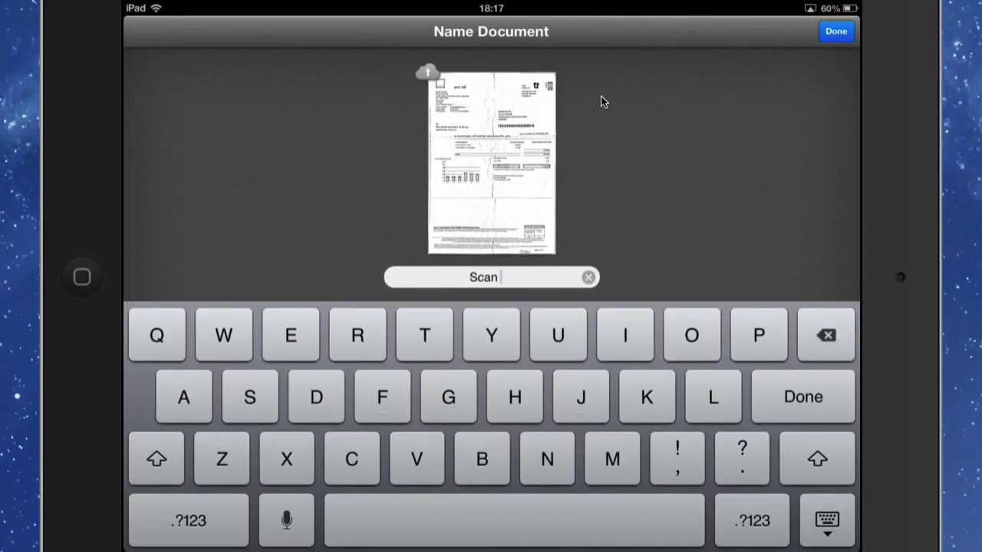
pyautogui.write('P.')
pyautogui.click(836, 31)
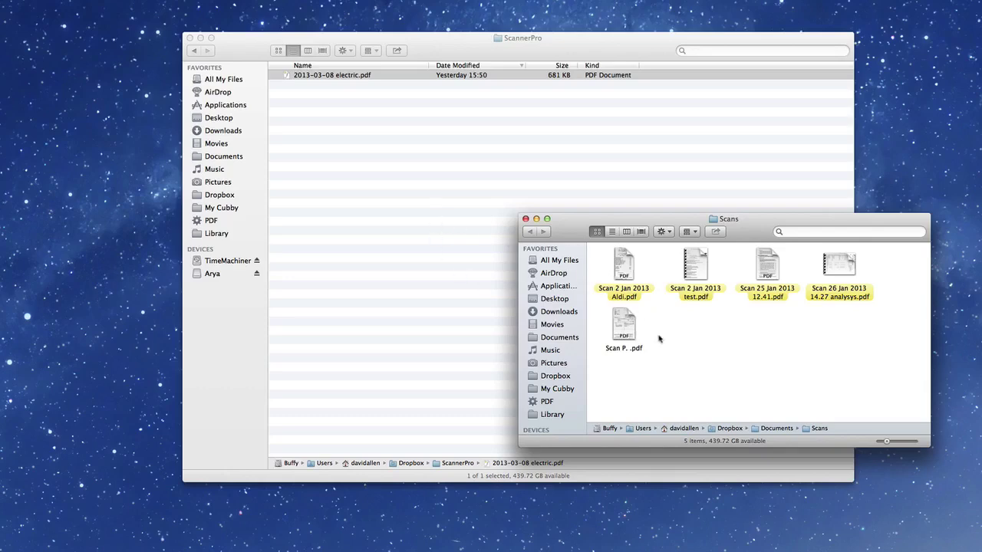
# Move "Scan P. .pdf" and "Scan 2 Jan 2013 Aldi.pdf" from the Scans folder into the ScannerPro folder.
pyautogui.click(624, 326)
pyautogui.moveTo(624, 326); pyautogui.dragTo(445, 237)
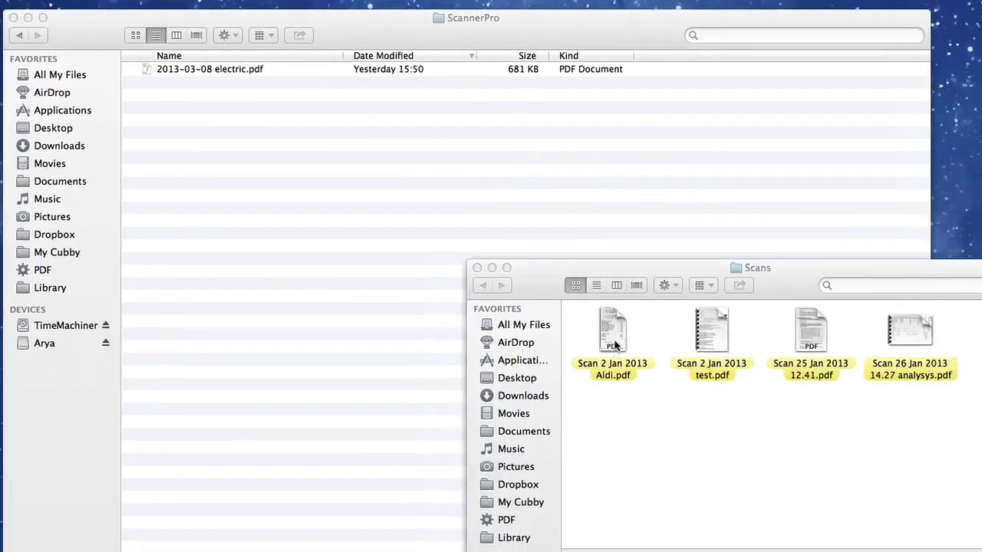
pyautogui.click(614, 331)
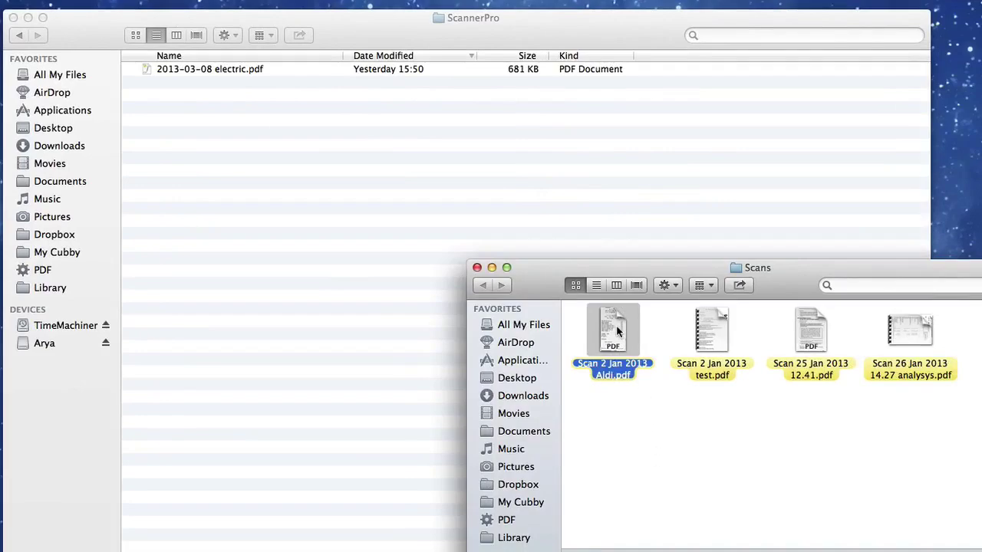
pyautogui.moveTo(617, 332); pyautogui.dragTo(330, 222)
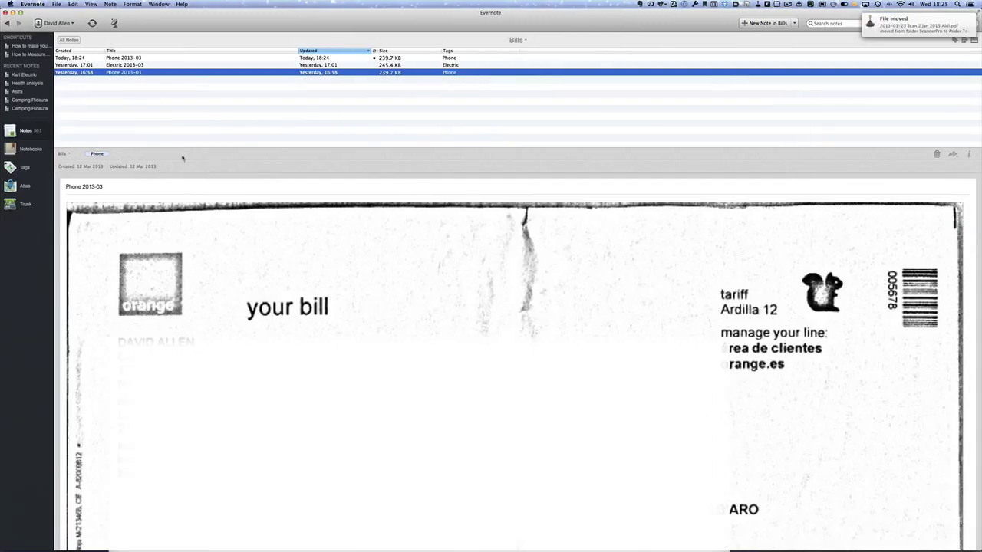
# In Evernote, open the notebook list from the Bills notebook.
pyautogui.click(516, 40)
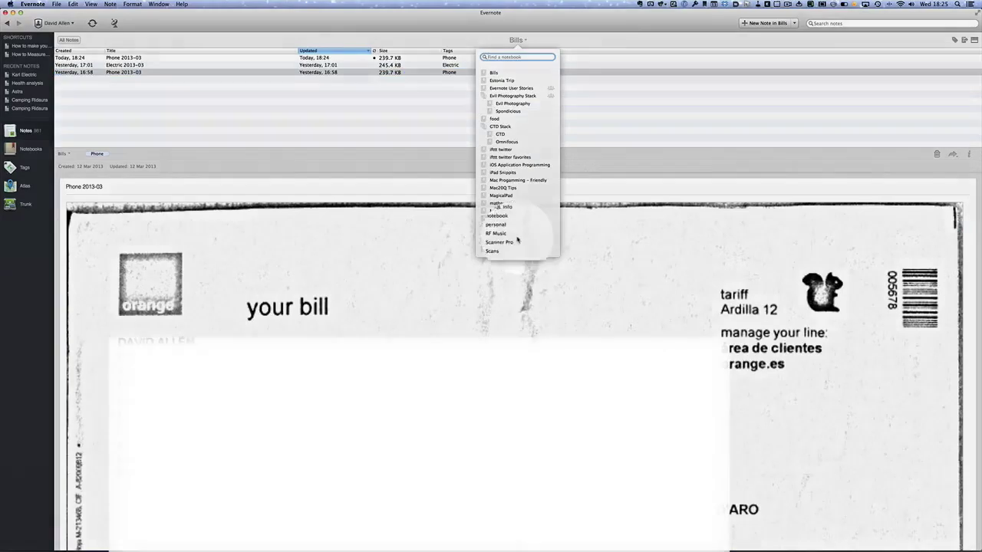